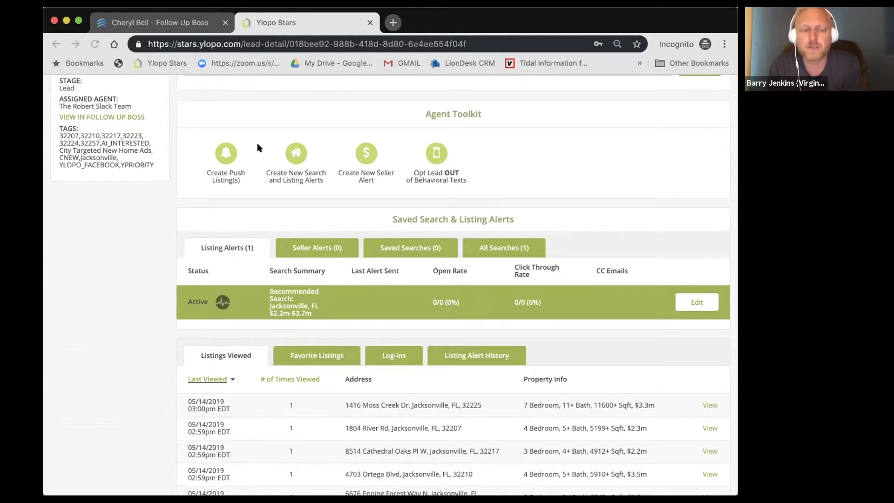
pyautogui.scroll(1, 258, 147)
# Step: Start pushing listings and add Miami Central High School, FL as the search area
pyautogui.click(219, 176)
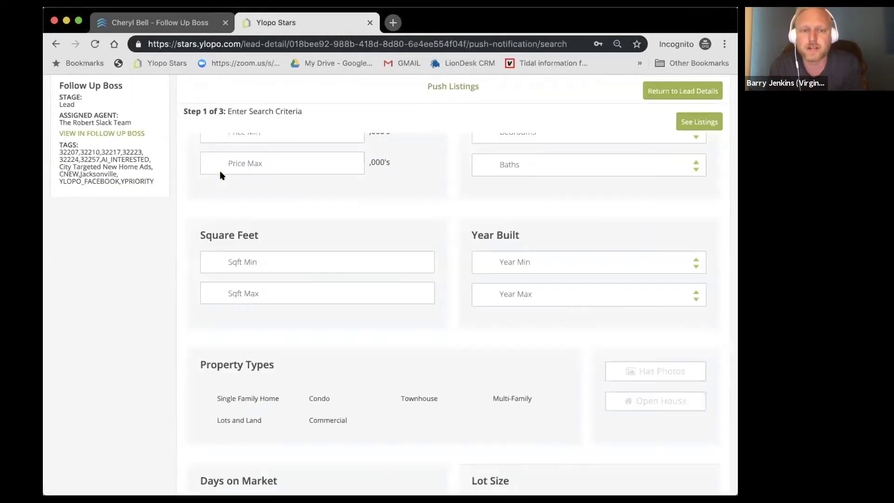
pyautogui.scroll(3, 317, 172)
pyautogui.scroll(2, 317, 172)
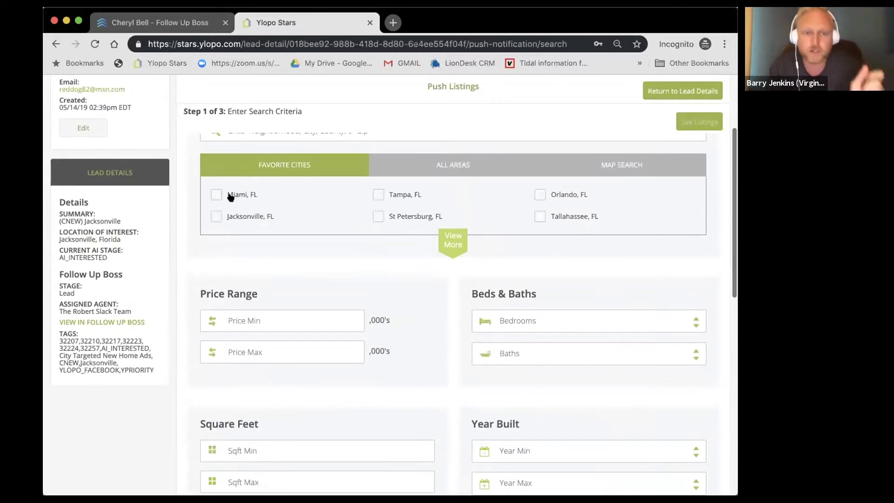
pyautogui.scroll(4, 231, 196)
pyautogui.click(271, 219)
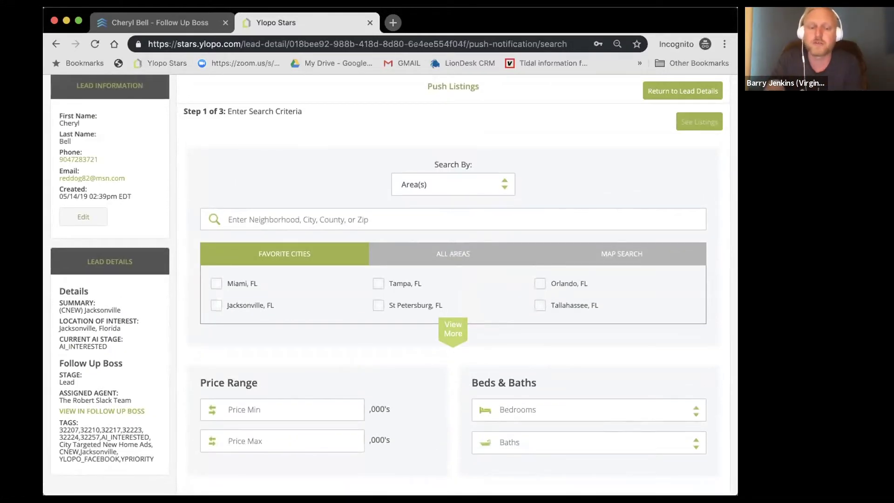
pyautogui.write('miami')
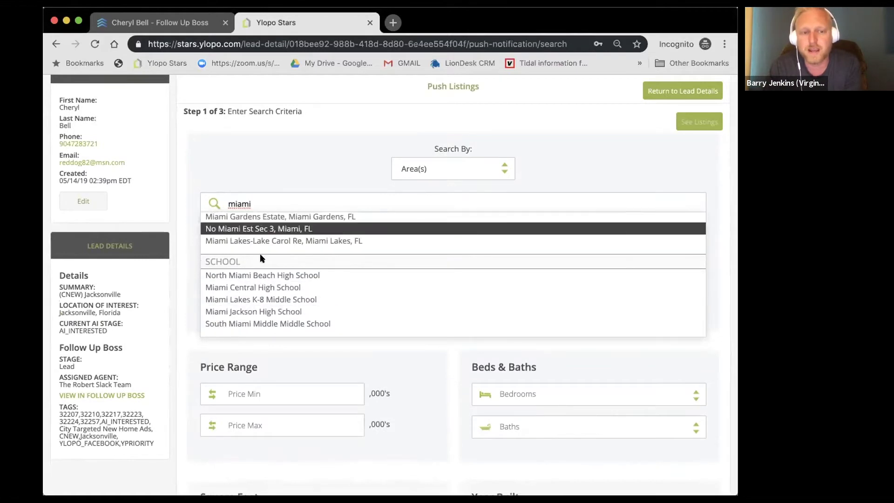
pyautogui.click(273, 288)
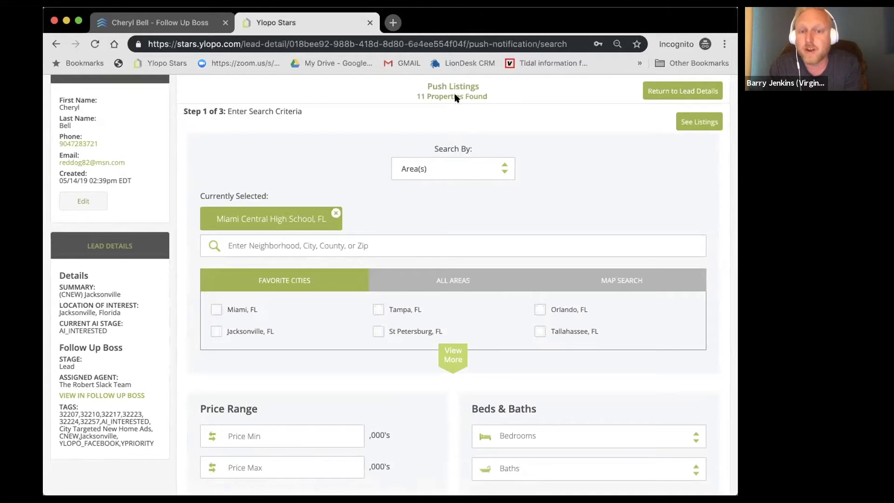
pyautogui.scroll(-3, 533, 207)
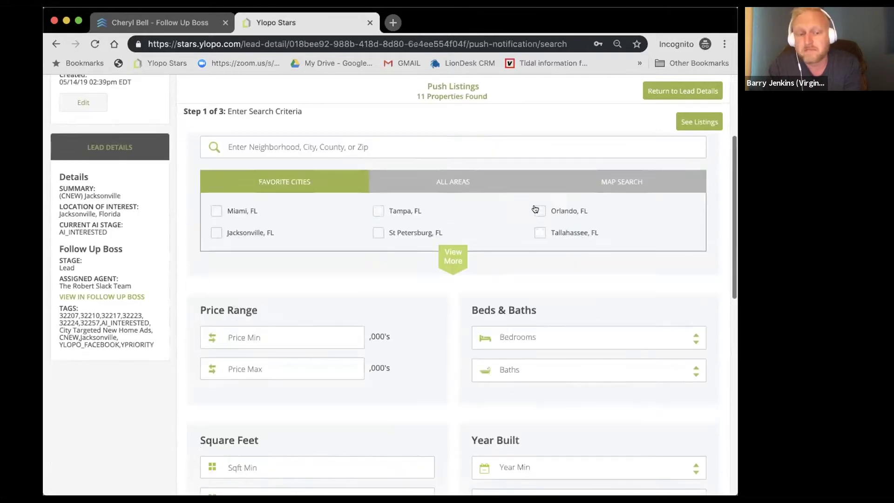
pyautogui.scroll(2, 445, 327)
# Step: Limit Days on Market to 1 week and show the three matching listings
pyautogui.click(445, 328)
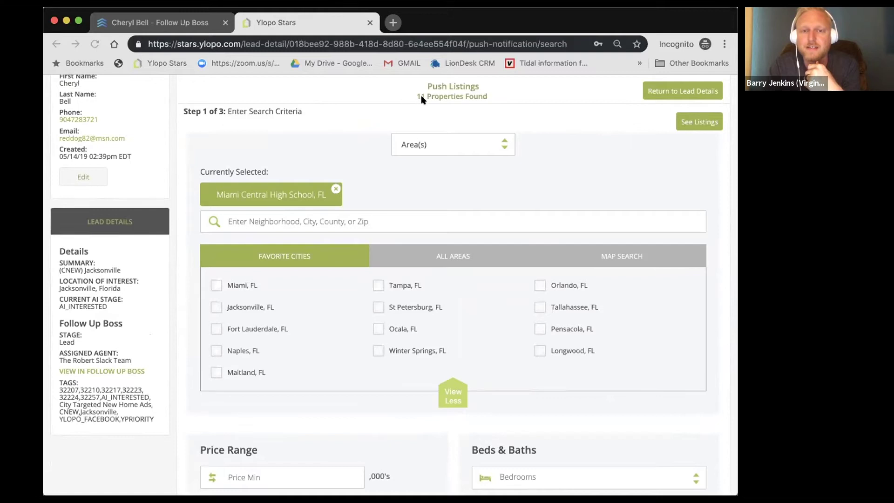
pyautogui.scroll(-5, 470, 225)
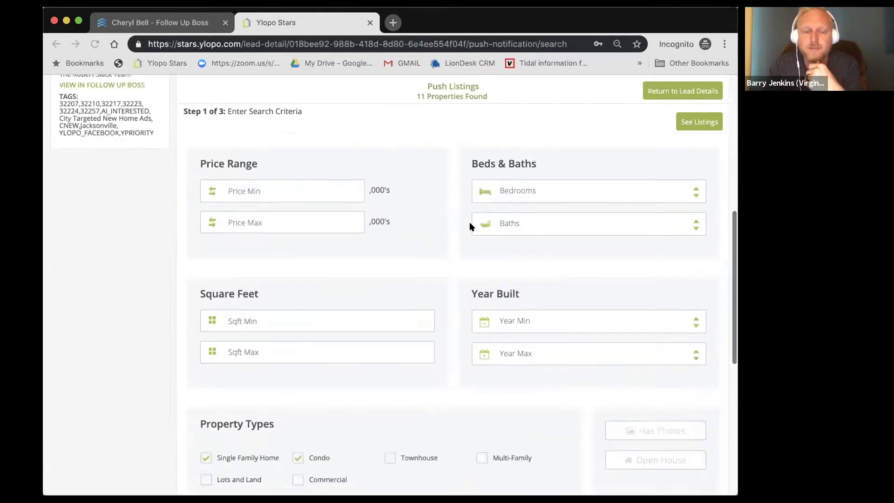
pyautogui.scroll(-5, 411, 221)
pyautogui.click(237, 217)
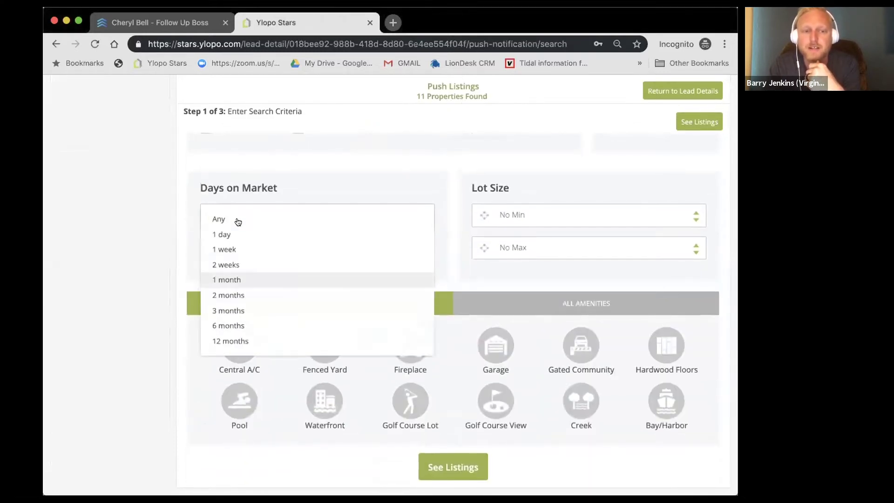
pyautogui.click(234, 248)
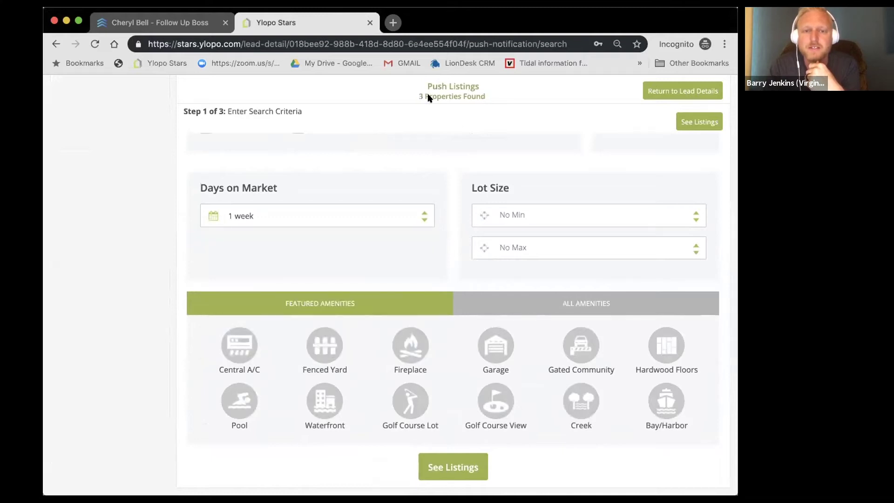
pyautogui.click(698, 122)
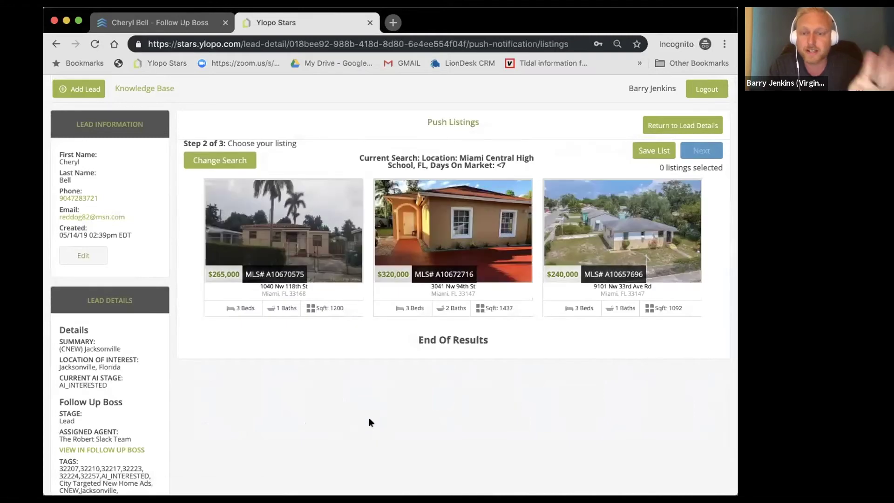
pyautogui.moveTo(282, 230)
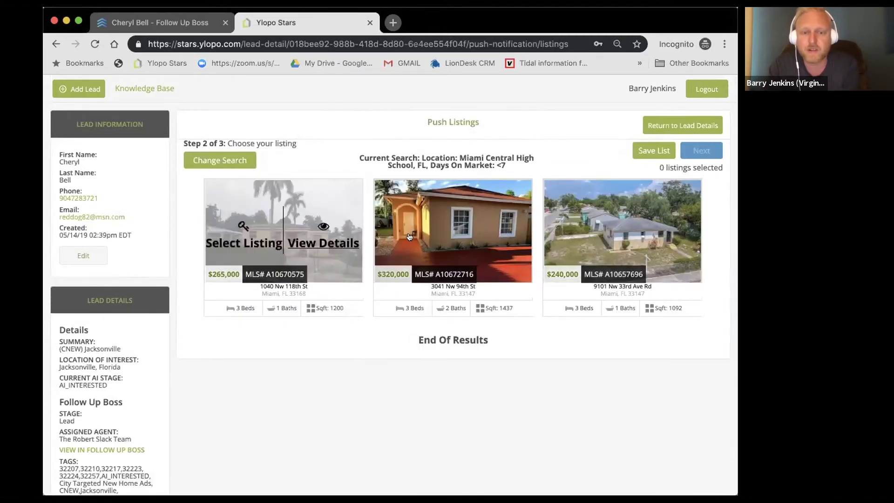
pyautogui.click(402, 241)
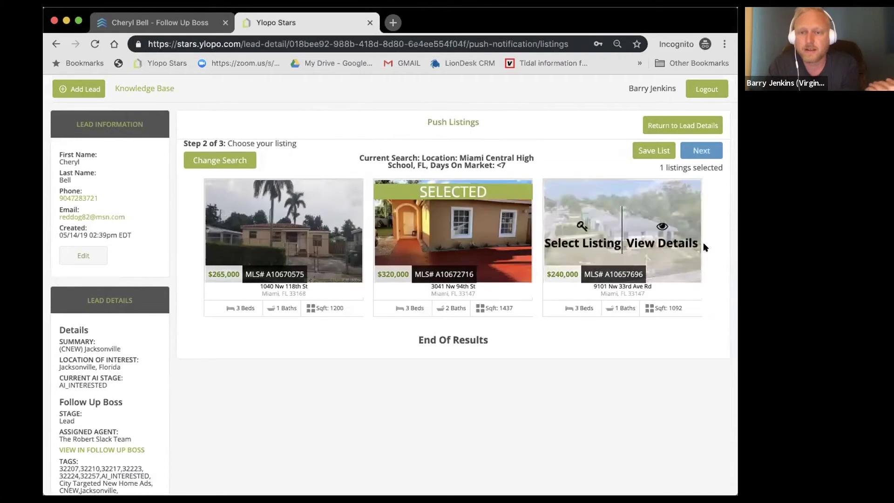
pyautogui.click(701, 150)
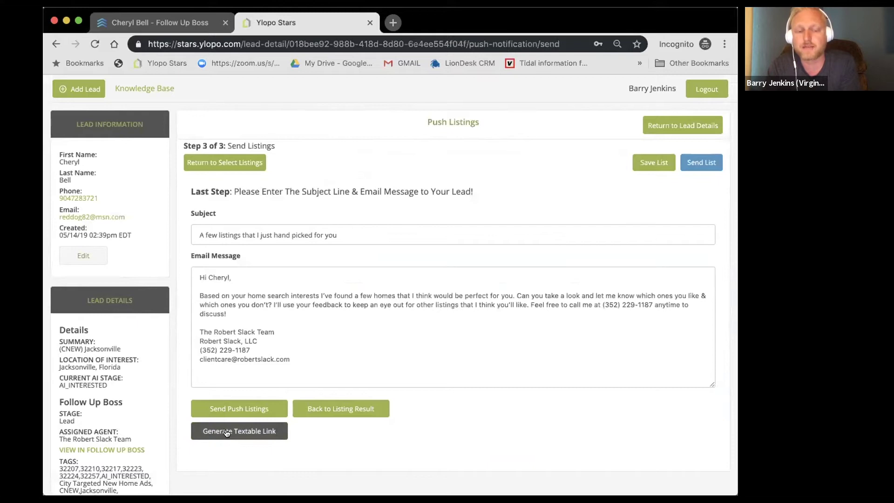
# Step: Generate the listing's textable link and copy it
pyautogui.click(227, 432)
pyautogui.scroll(-2, 374, 456)
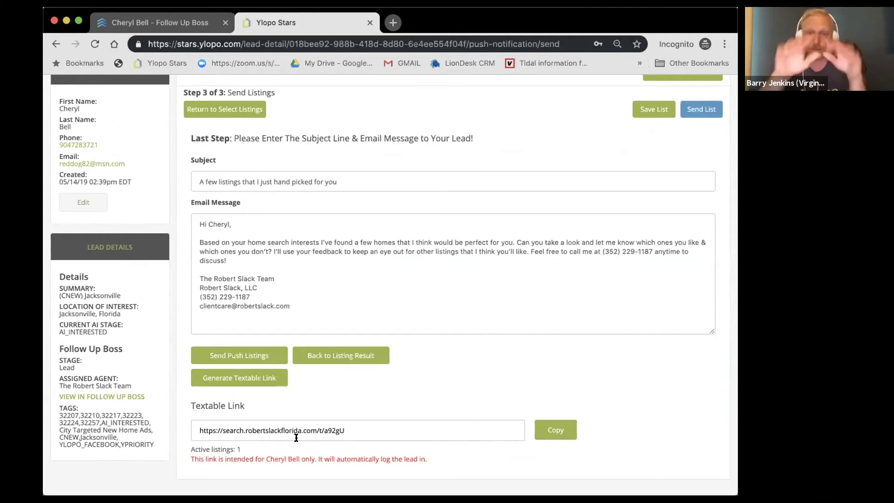
pyautogui.click(554, 427)
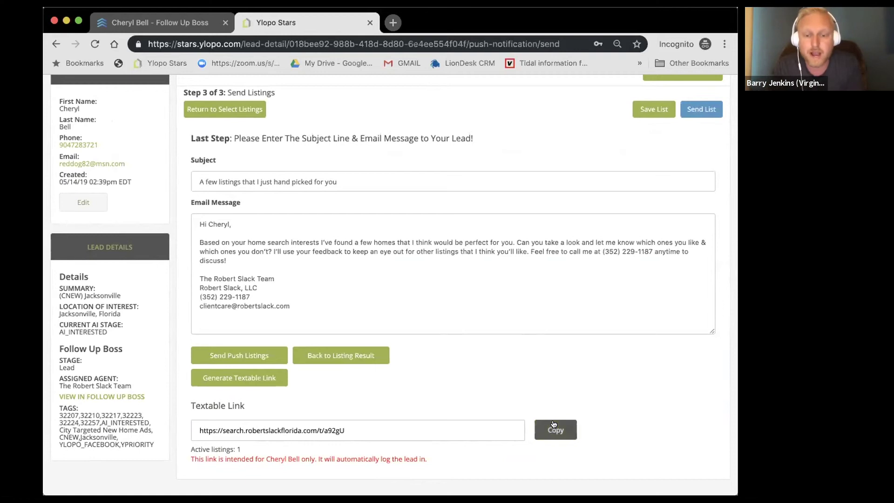
pyautogui.click(159, 22)
pyautogui.scroll(8, 405, 209)
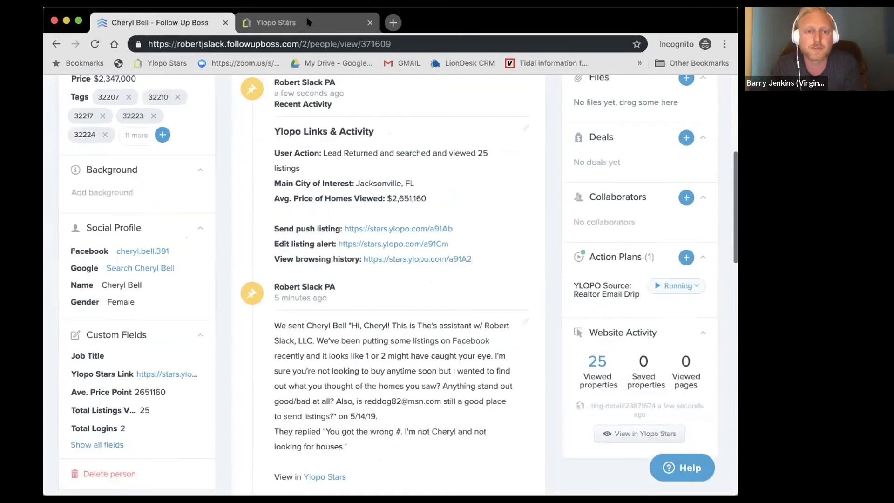
pyautogui.click(307, 22)
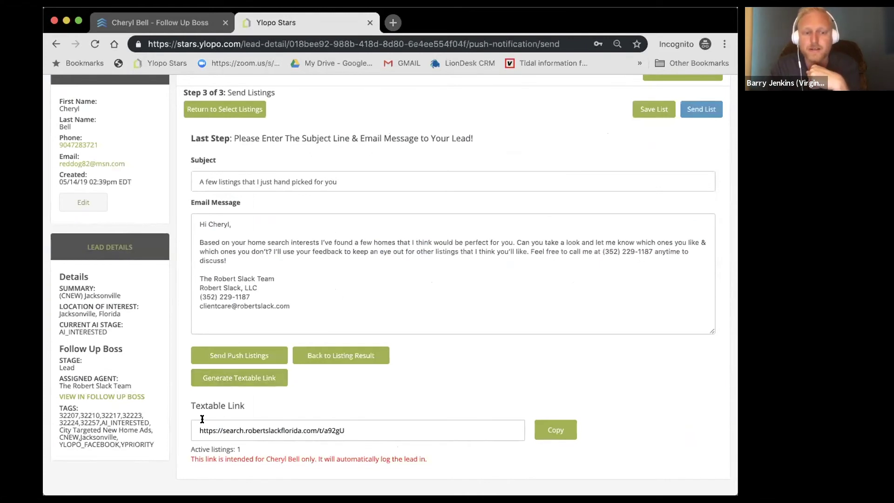
pyautogui.click(554, 429)
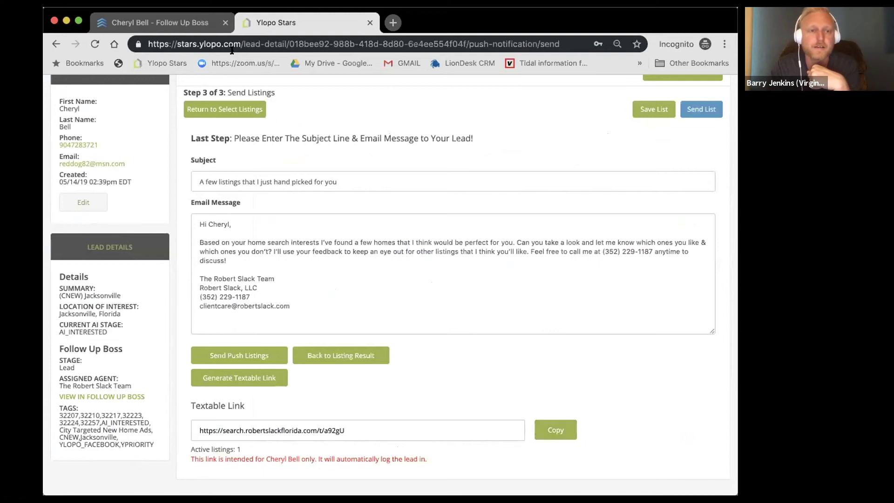
pyautogui.click(177, 23)
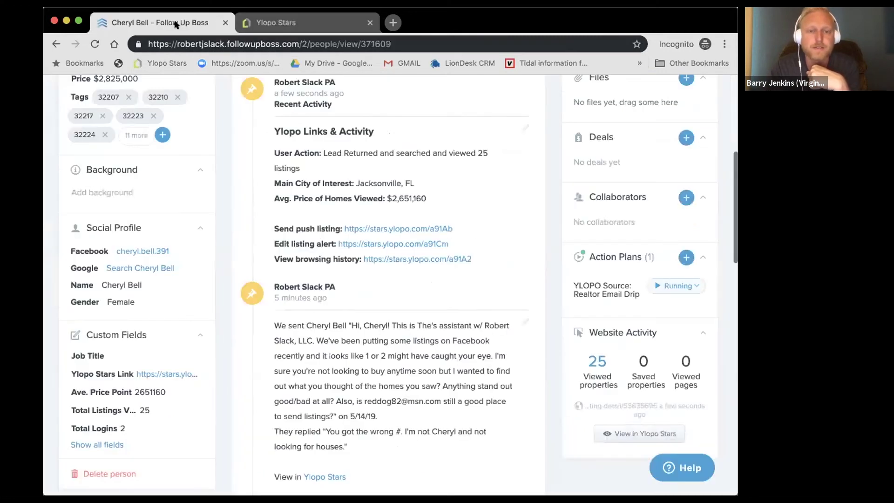
pyautogui.scroll(5, 417, 144)
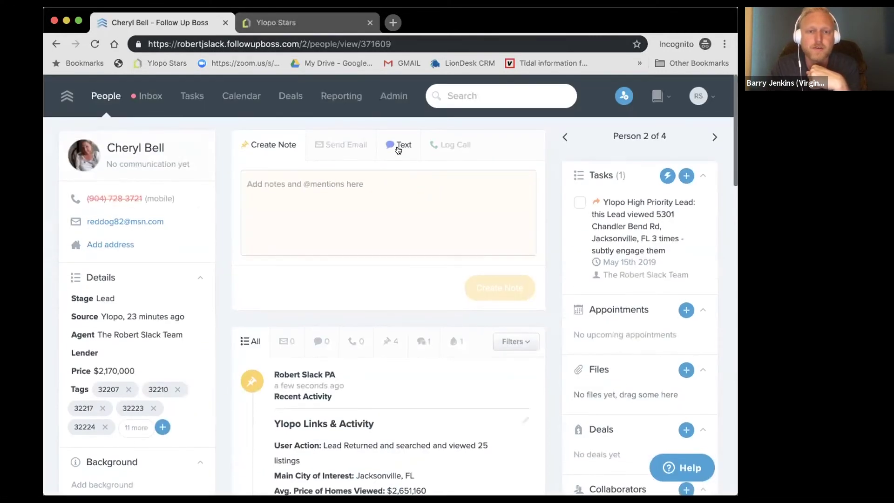
pyautogui.click(398, 144)
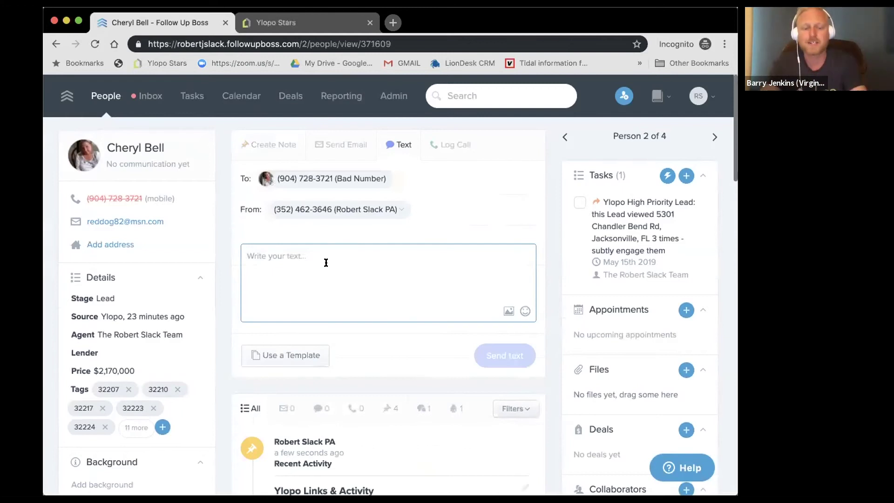
pyautogui.press('super+v')
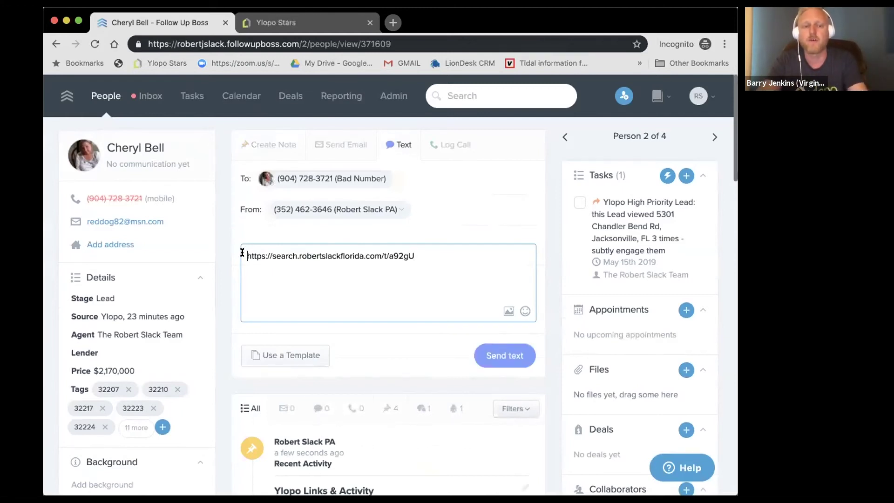
pyautogui.write('I just foudn a')
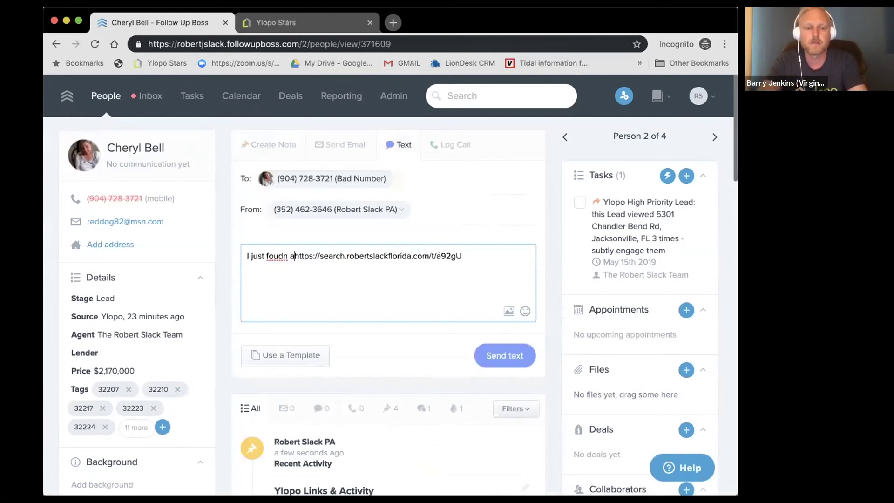
pyautogui.press('BackSpace')
pyautogui.press('BackSpace')
pyautogui.press('BackSpace')
pyautogui.write('found home')
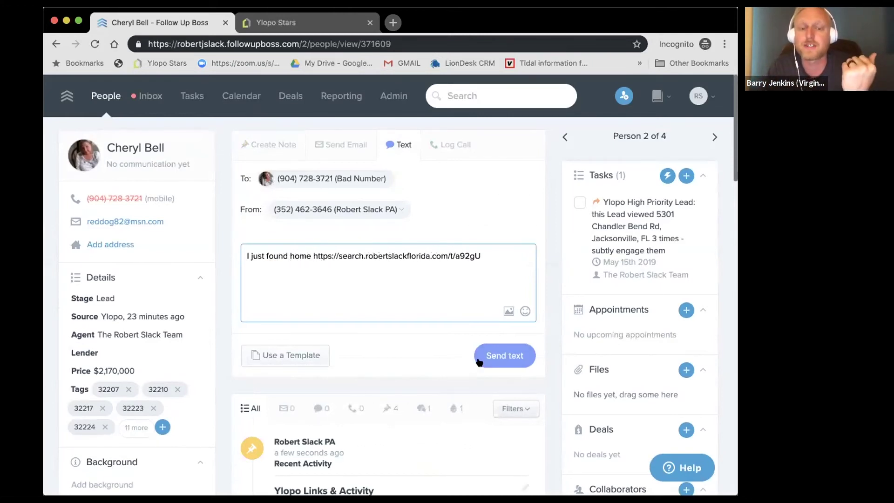
pyautogui.click(297, 22)
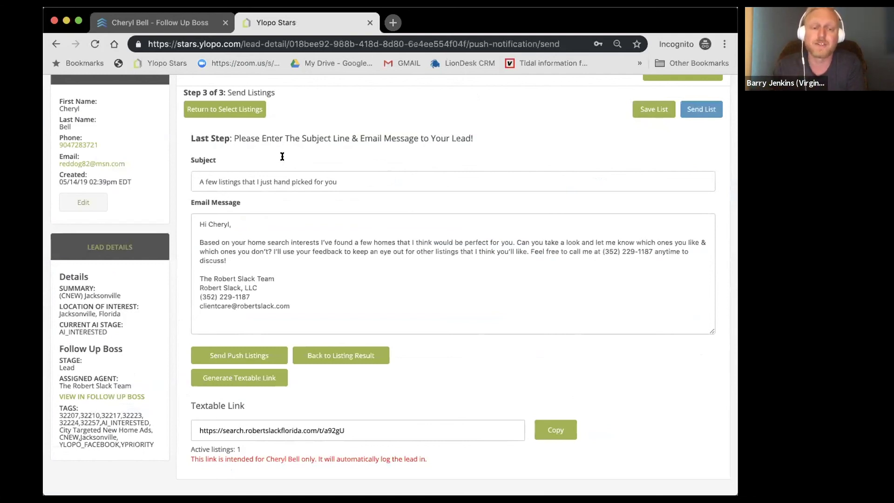
pyautogui.scroll(5, 625, 151)
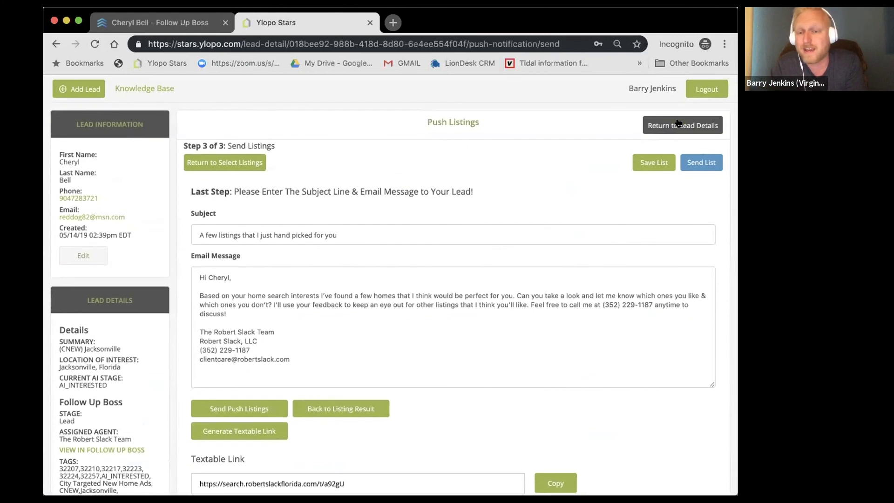